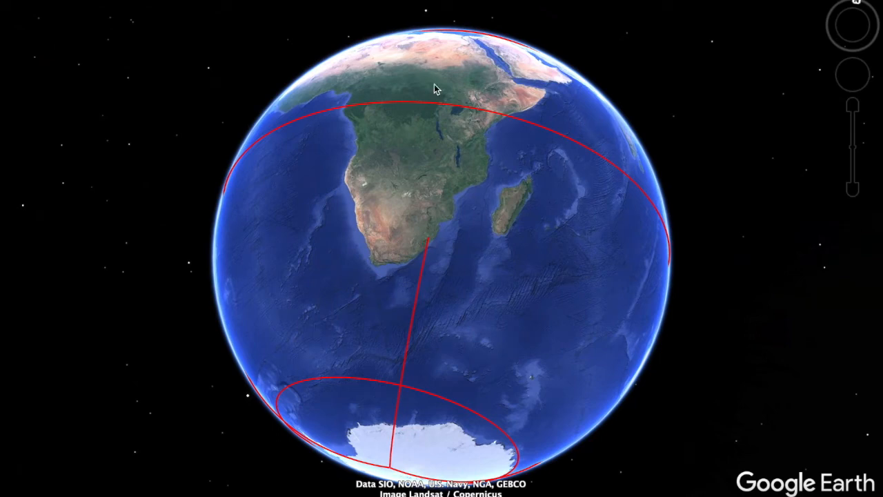
- Rotate the globe south so Antarctica and the red South Africa line sit in the lower centre
left_click_drag(311, 297, 317, 214)
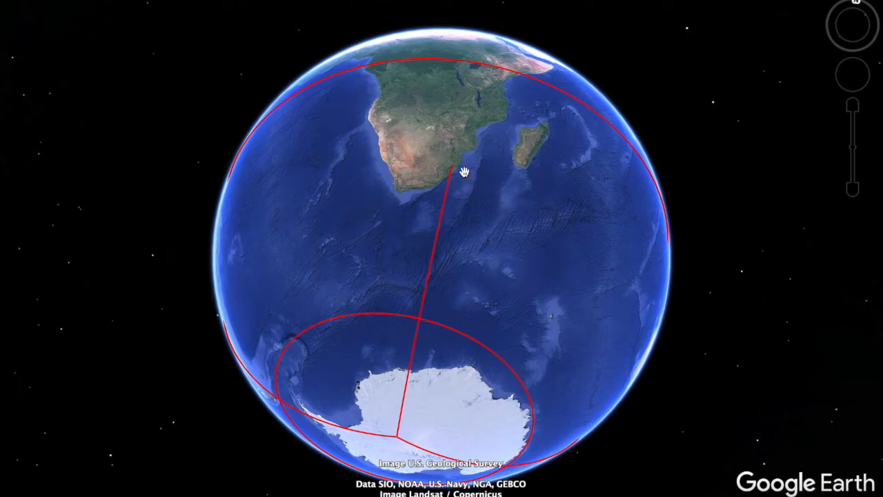
mouse_move(467, 174)
left_mouse_down()
mouse_move(517, 197)
mouse_move(611, 187)
mouse_move(505, 173)
mouse_move(452, 179)
left_mouse_up()
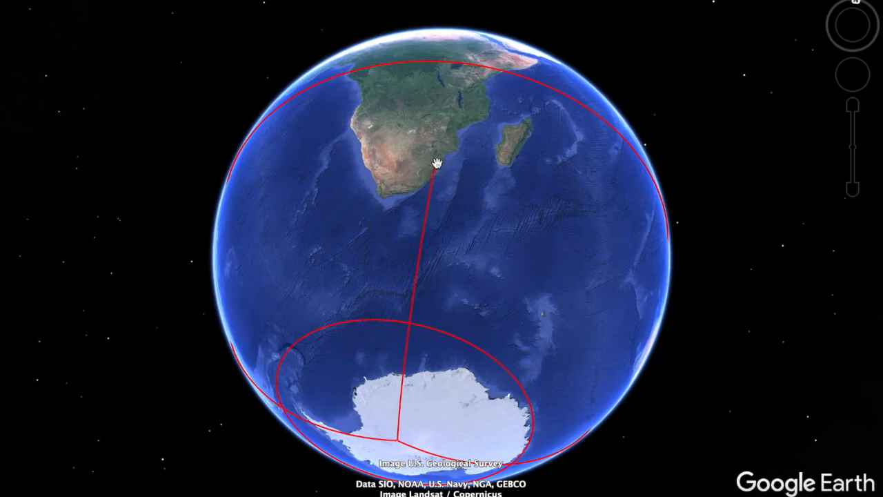
left_click_drag(432, 165, 427, 91)
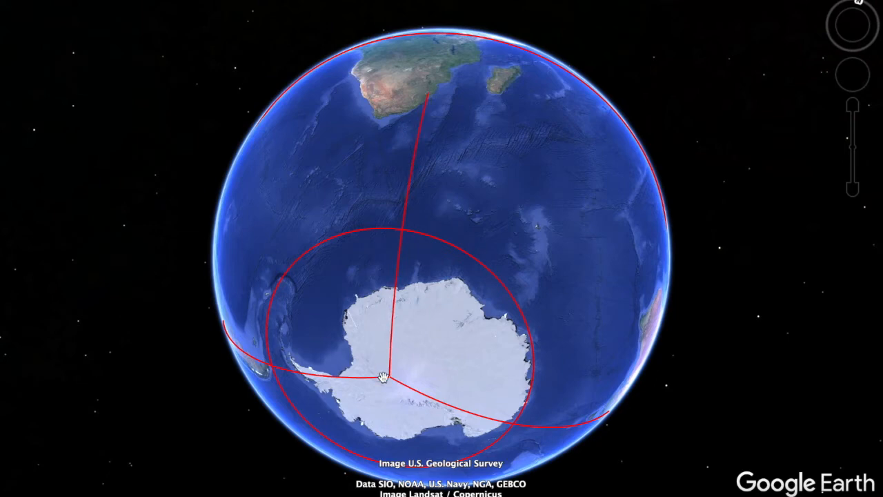
- Spin the globe past Australia toward South America, following the red lines toward Antarctica
left_click(477, 193)
mouse_move(477, 193)
left_mouse_down()
mouse_move(419, 99)
mouse_move(324, 78)
left_mouse_up()
left_click_drag(497, 152, 399, 171)
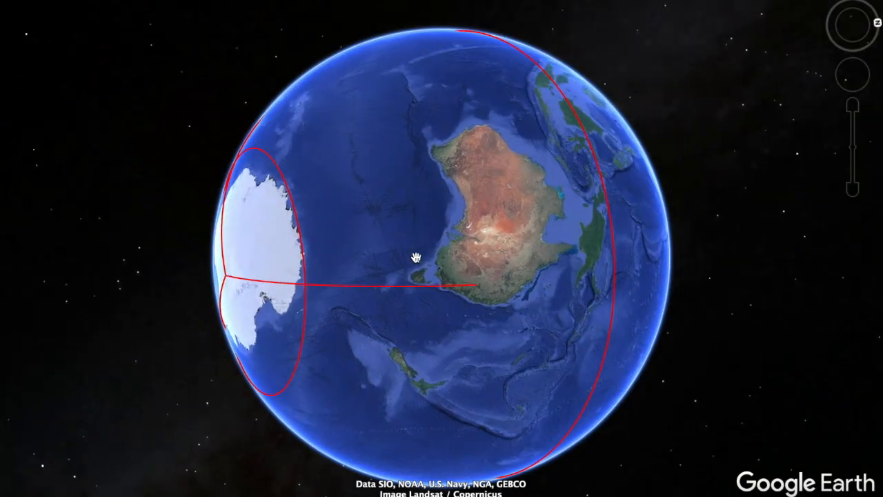
left_click_drag(450, 276, 695, 183)
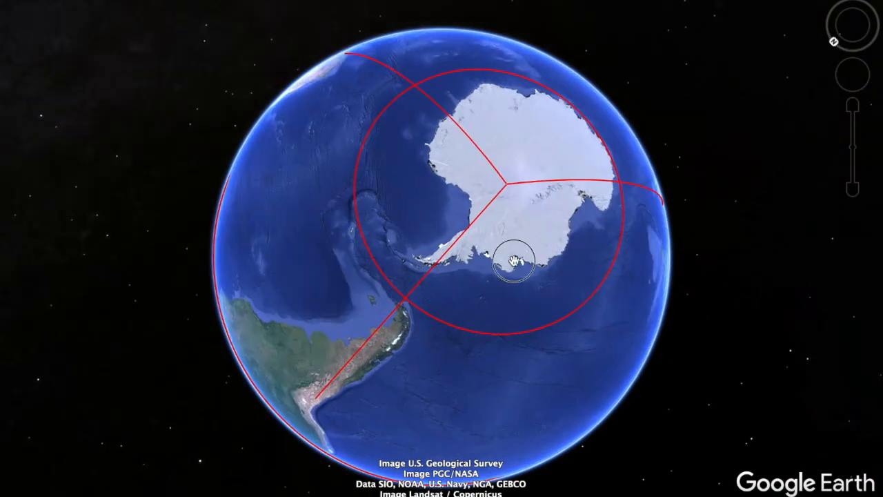
- Keep turning until Antarctica is centred with the Africa, Australia and South America lines all visible
mouse_move(514, 261)
left_mouse_down()
mouse_move(509, 211)
mouse_move(426, 285)
left_mouse_up()
mouse_move(430, 324)
left_mouse_down()
mouse_move(469, 401)
mouse_move(494, 407)
mouse_move(410, 351)
mouse_move(394, 306)
mouse_move(424, 217)
mouse_move(458, 229)
mouse_move(411, 336)
mouse_move(406, 367)
mouse_move(421, 374)
mouse_move(420, 410)
left_mouse_up()
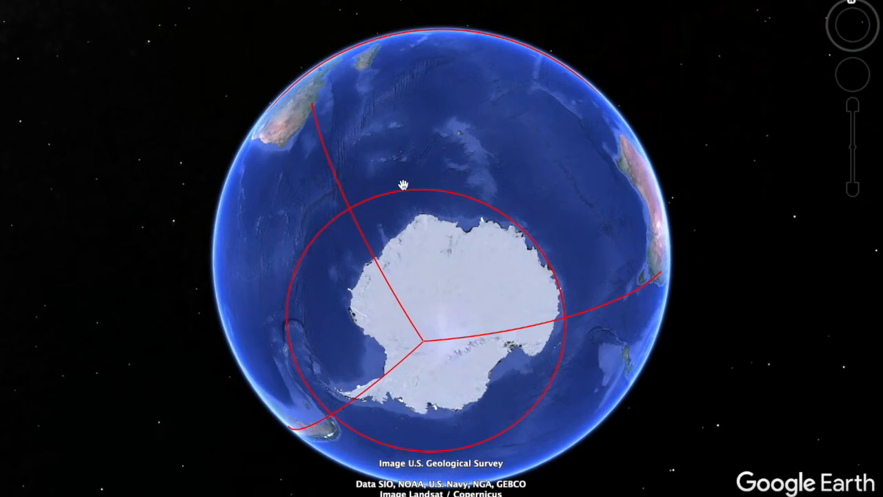
mouse_move(409, 87)
left_mouse_down()
mouse_move(460, 154)
mouse_move(564, 177)
mouse_move(654, 174)
mouse_move(627, 194)
mouse_move(556, 161)
mouse_move(445, 43)
mouse_move(400, 35)
mouse_move(378, 74)
mouse_move(351, 55)
mouse_move(386, 79)
mouse_move(467, 95)
mouse_move(498, 90)
mouse_move(481, 62)
mouse_move(506, 67)
mouse_move(481, 49)
mouse_move(414, 71)
mouse_move(408, 59)
left_mouse_up()
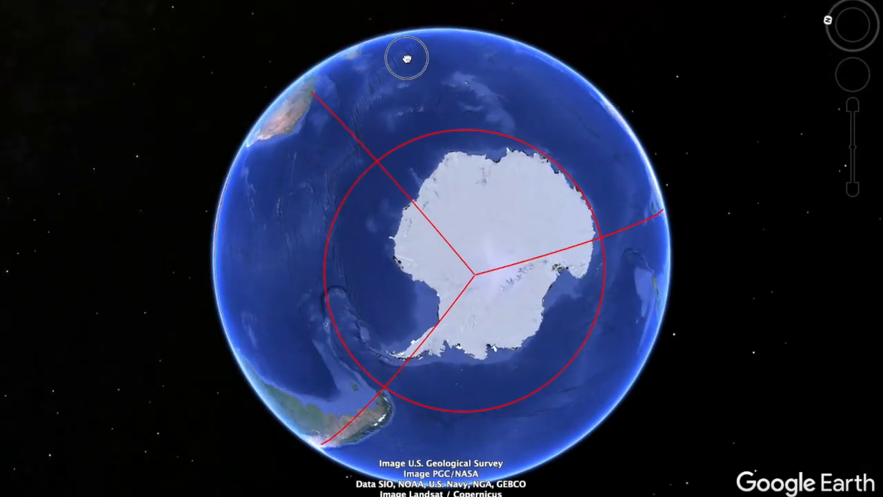
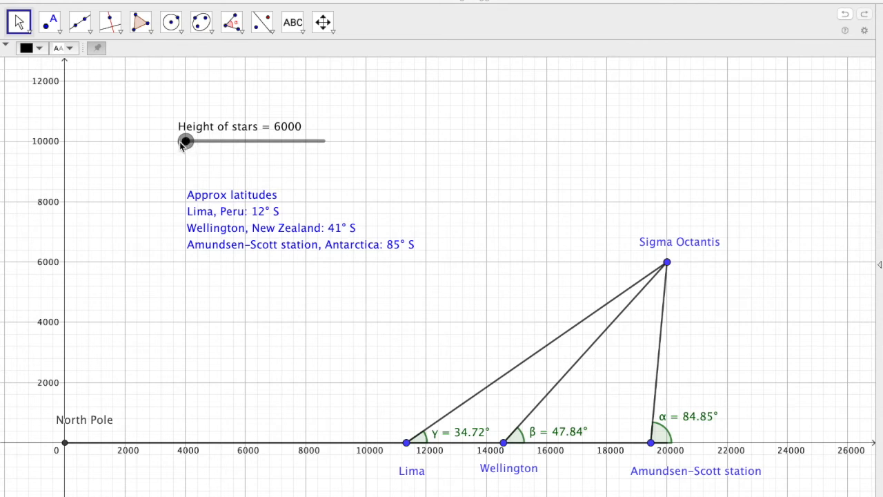
- Step the 'Height of stars' slider down and back up, settling it at 5000
left_click(185, 142)
key("Down")
key("Down")
key("Down")
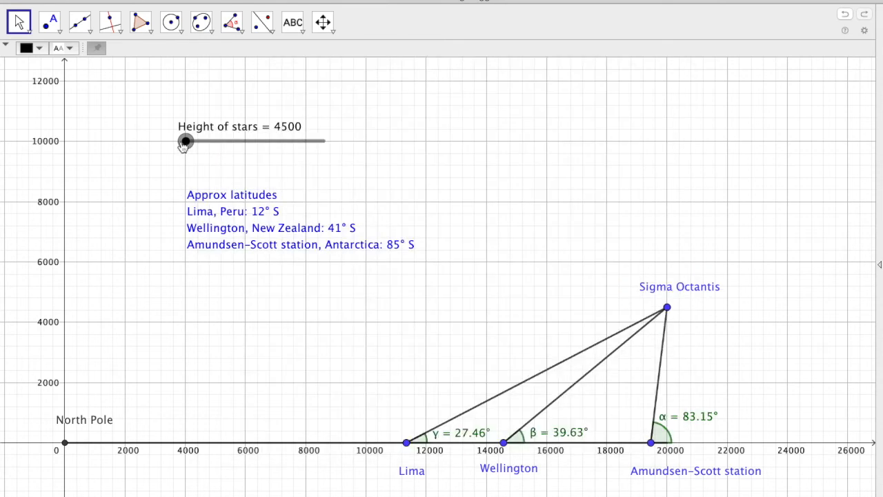
key("Down")
key("Down")
key("Down")
key("Down")
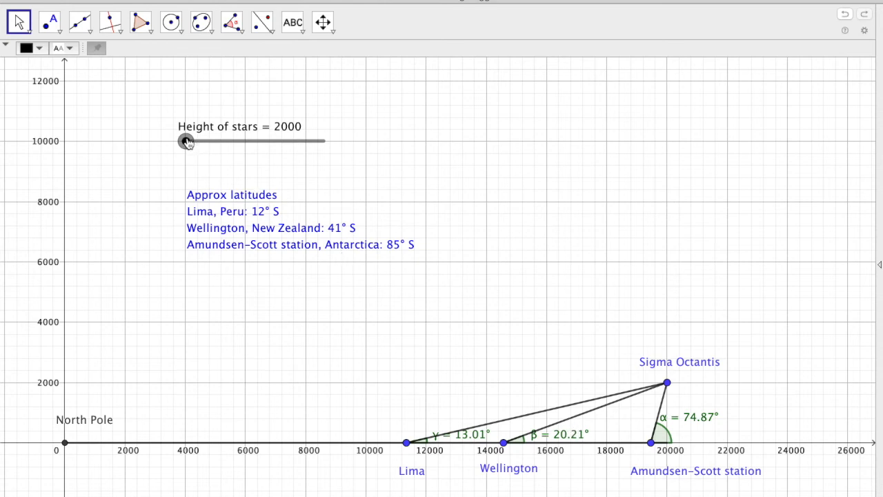
double_click(192, 143)
left_click(209, 74)
key("Right")
key("Right")
key("Right")
key("Right")
key("Right")
key("Left")
key("Right")
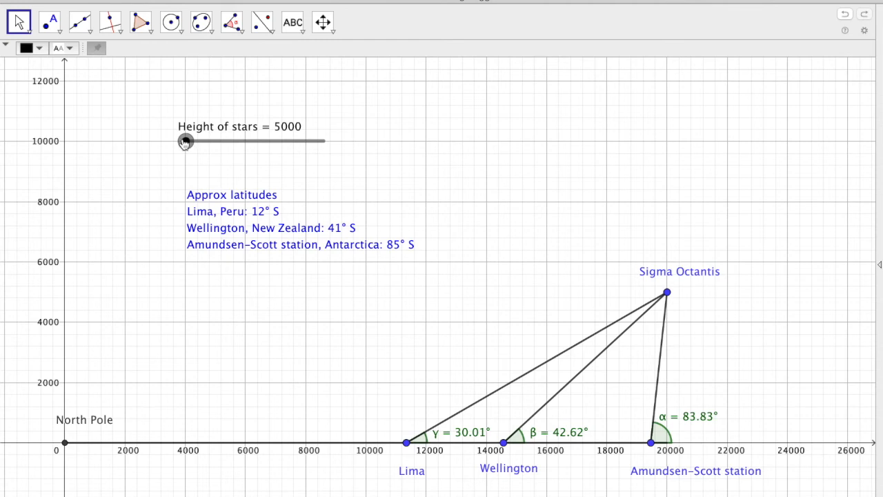
- Drag the star height to 4500 then back to 5000, giving 30.01°, 42.62° and 83.83°
left_click_drag(186, 142, 185, 141)
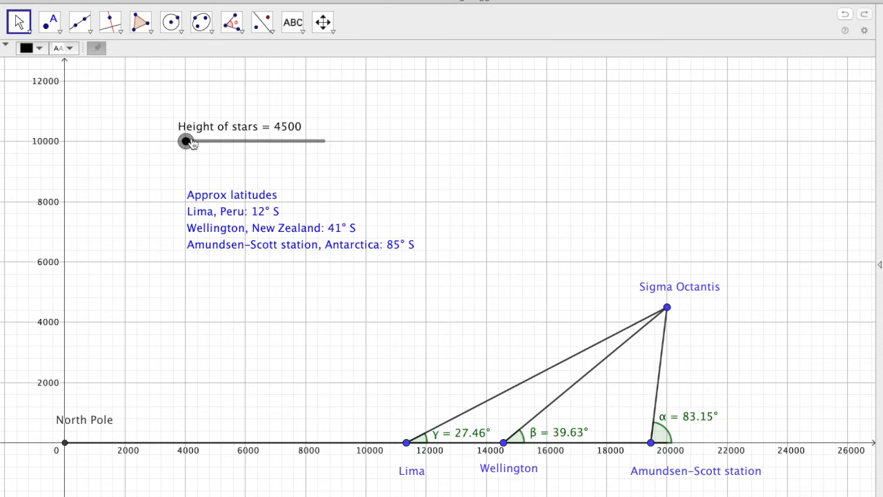
left_click_drag(192, 141, 190, 141)
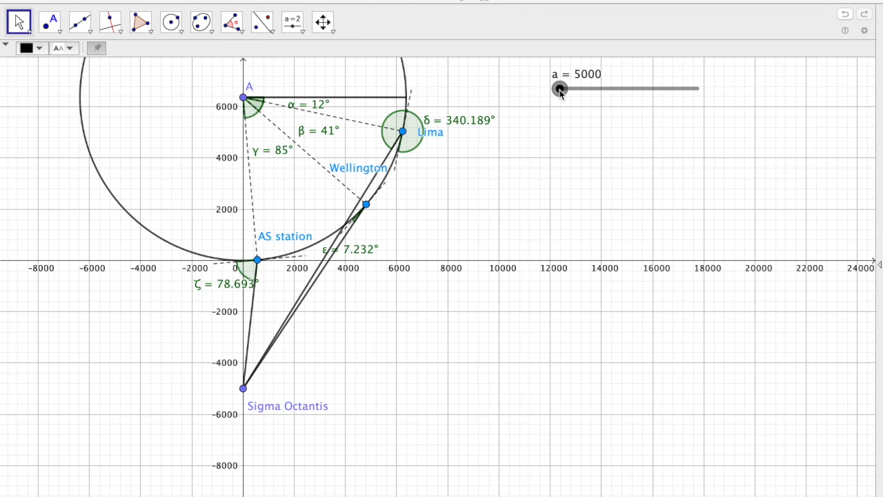
left_click_drag(560, 90, 754, 104)
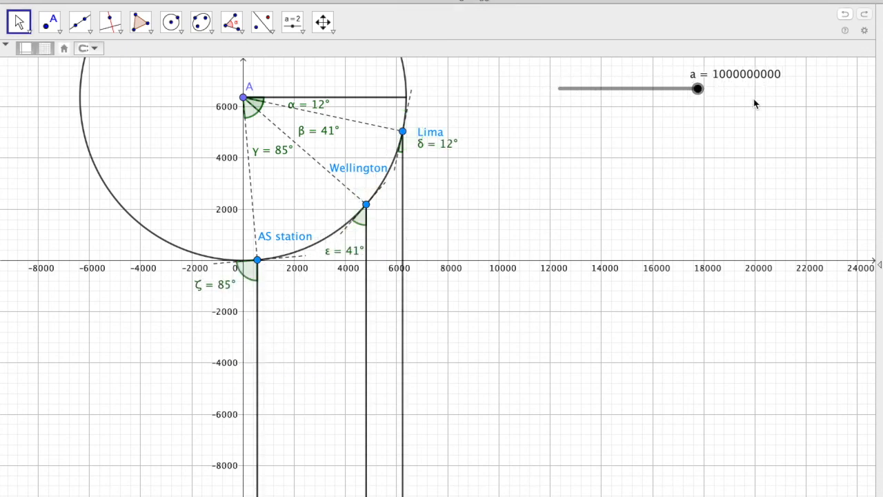